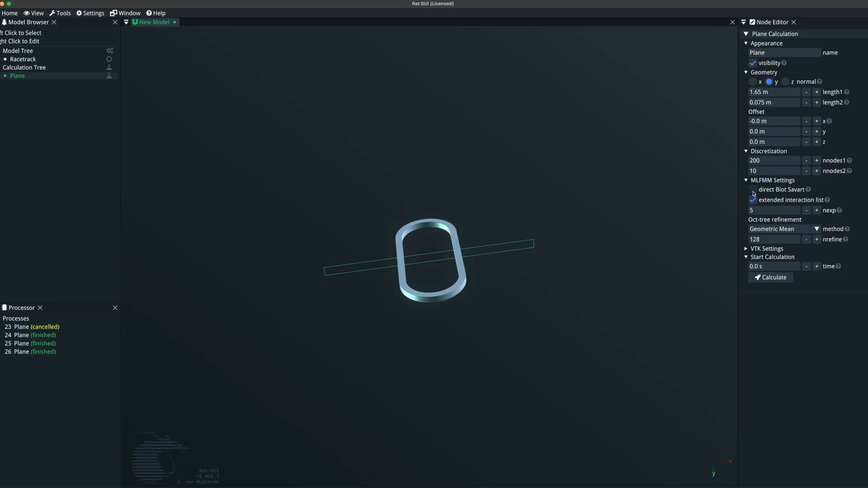
Turn direct Biot Savart on and back off in the plane's MLFMM settings and check the extended interaction list help.
click(753, 190)
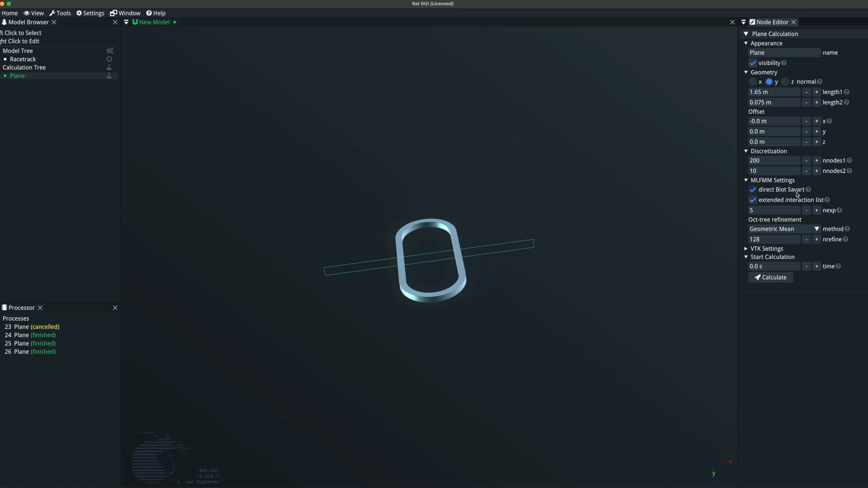
click(756, 193)
mouse_move(829, 202)
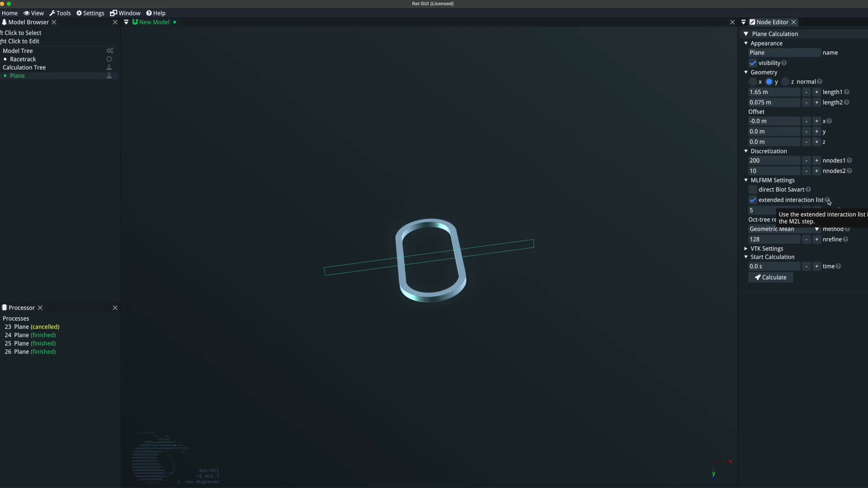
Switch to the MLFMMforBfieldCalculation slides and view the page on direct evaluation of the neighbours.
key(ctrl+Up)
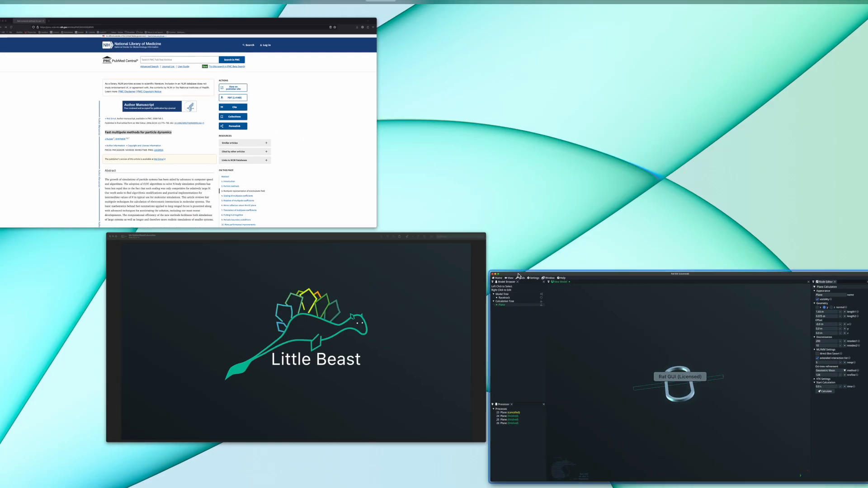
click(401, 297)
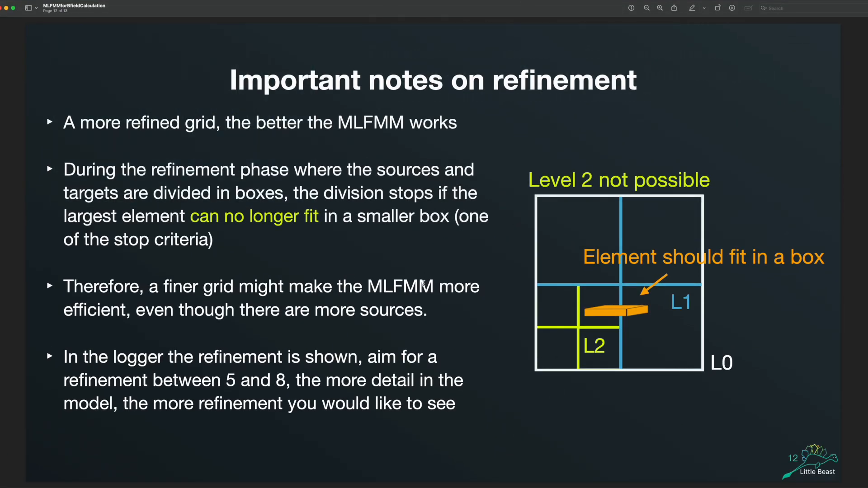
key(Left)
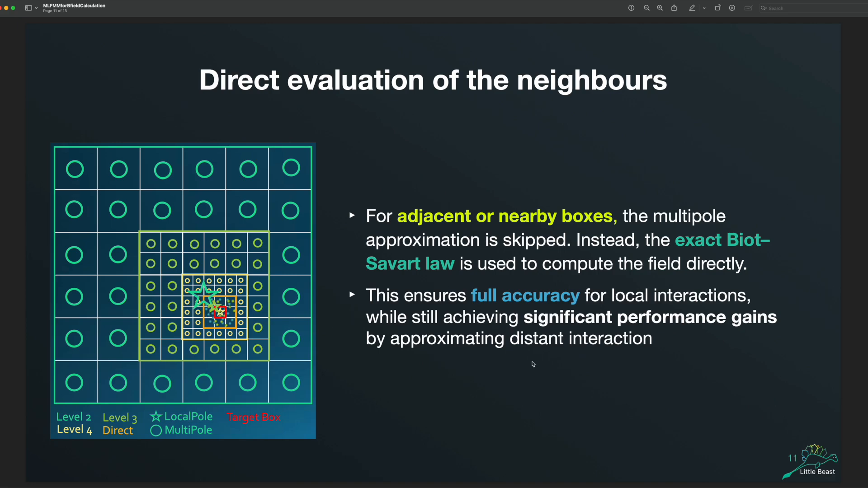
Switch to the browser article on fast multipole methods and examine Figure 6 in the section "Putting it all together".
key(ctrl+Up)
click(339, 206)
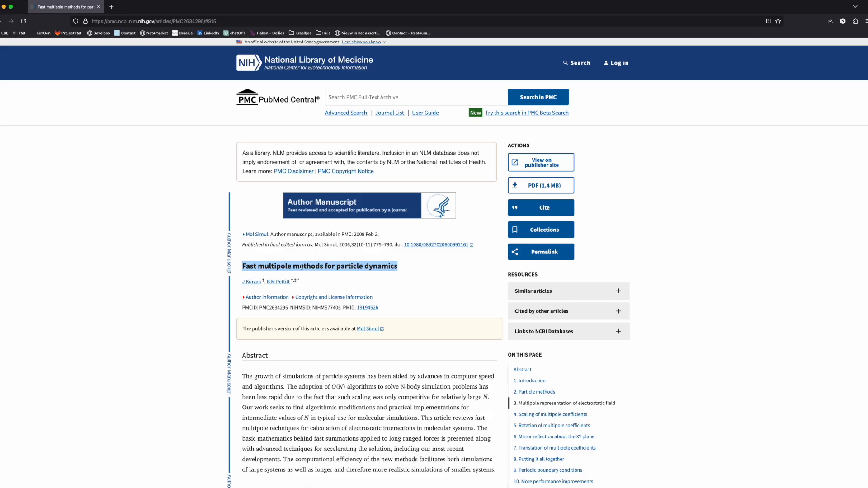
scroll(561, 393, down, 2)
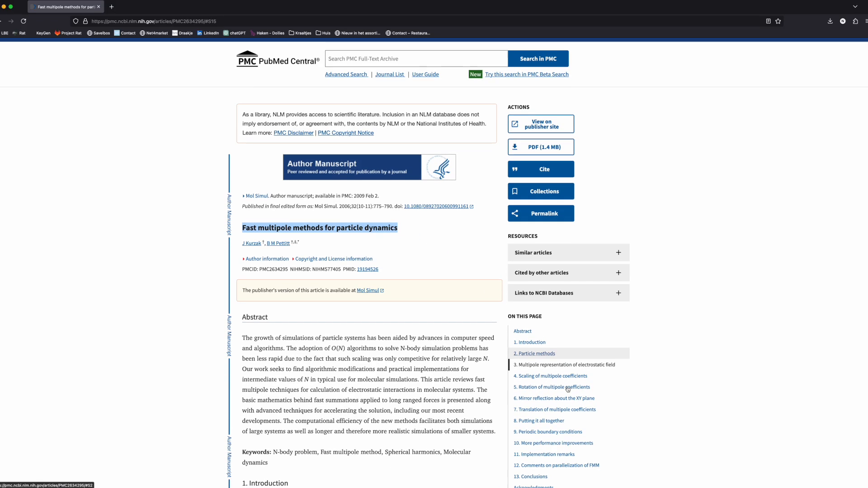
click(551, 406)
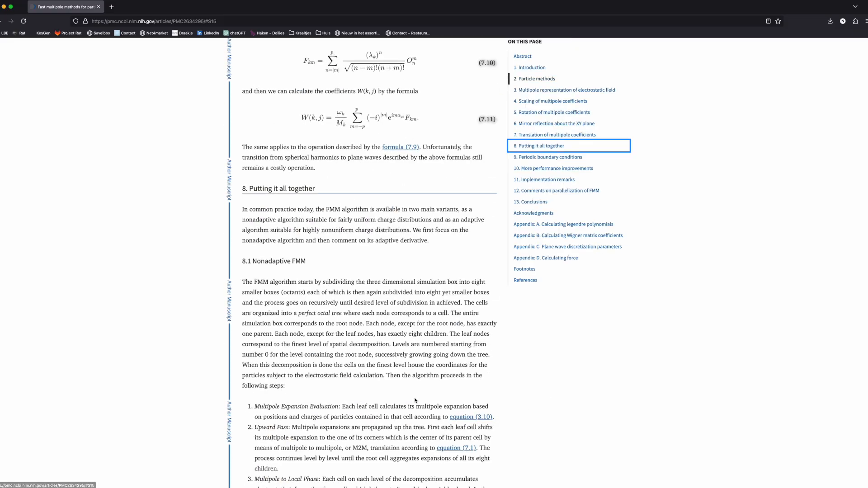
scroll(415, 400, down, 15)
scroll(415, 401, down, 1)
scroll(415, 400, up, 2)
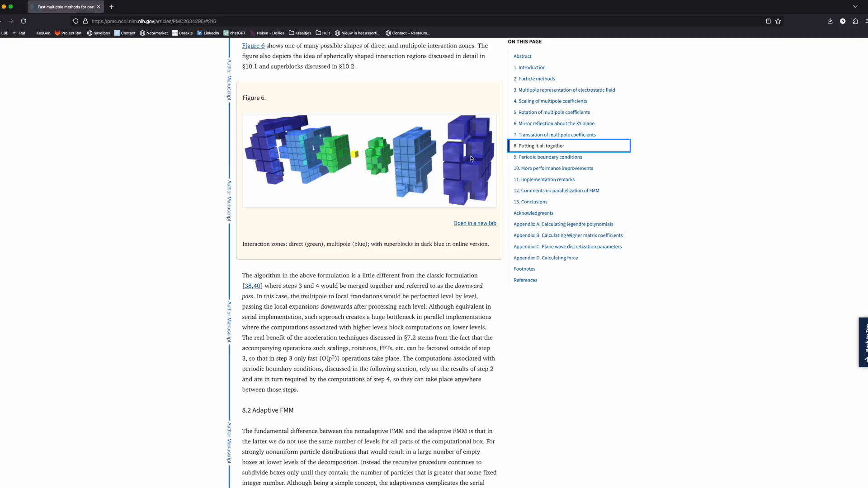
Return to Rat GUI, disable the extended interaction list for the plane calculation and set nexp to 2.
key(ctrl+Up)
click(302, 171)
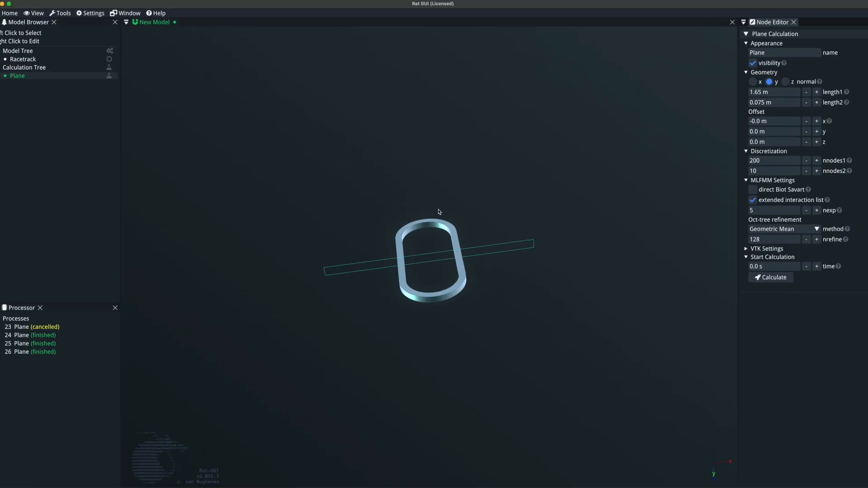
mouse_move(840, 212)
click(752, 200)
drag(422, 246, 415, 222)
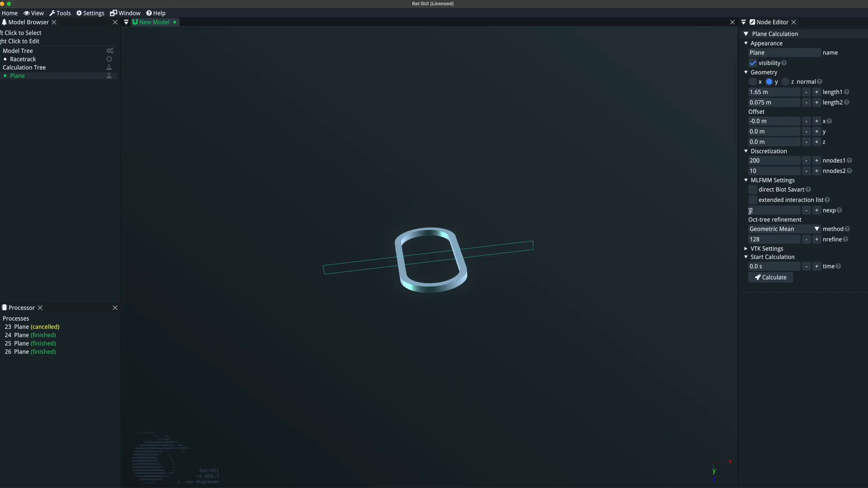
Set both length1 and length2 of the calculation plane to 10 m.
click(787, 92)
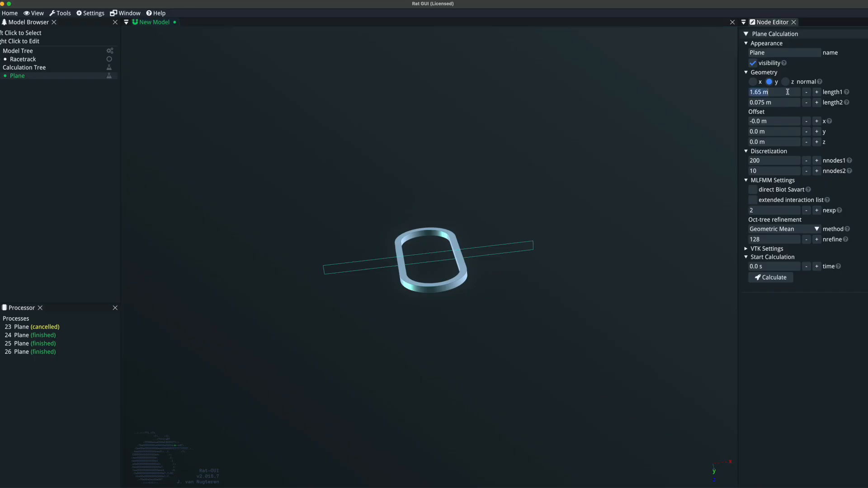
text(10)
key(Tab)
text(10)
key(Return)
scroll(687, 171, down, 10)
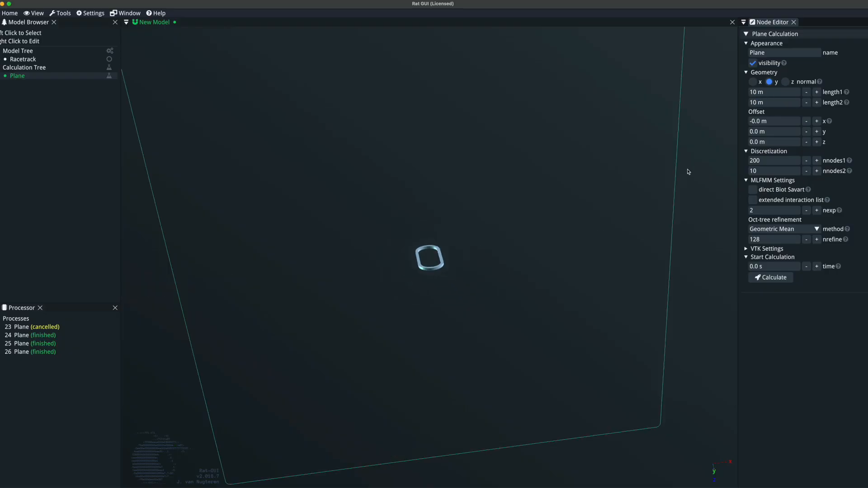
drag(456, 224, 453, 175)
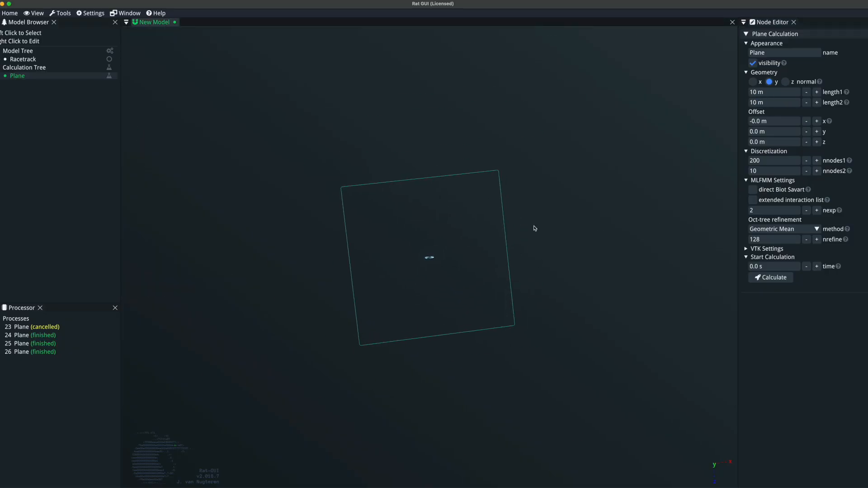
Set the plane's nnodes1 and nnodes2 to 1000 and run the calculation.
click(784, 165)
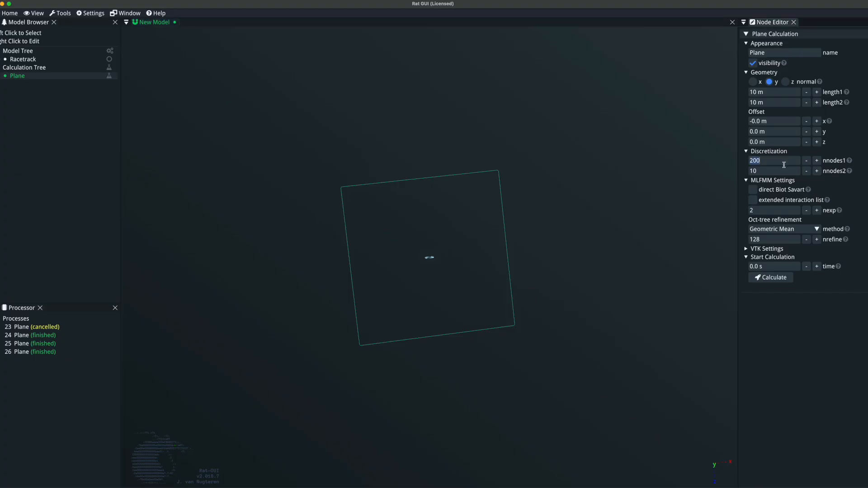
text(1000)
key(Tab)
text(1000)
click(773, 278)
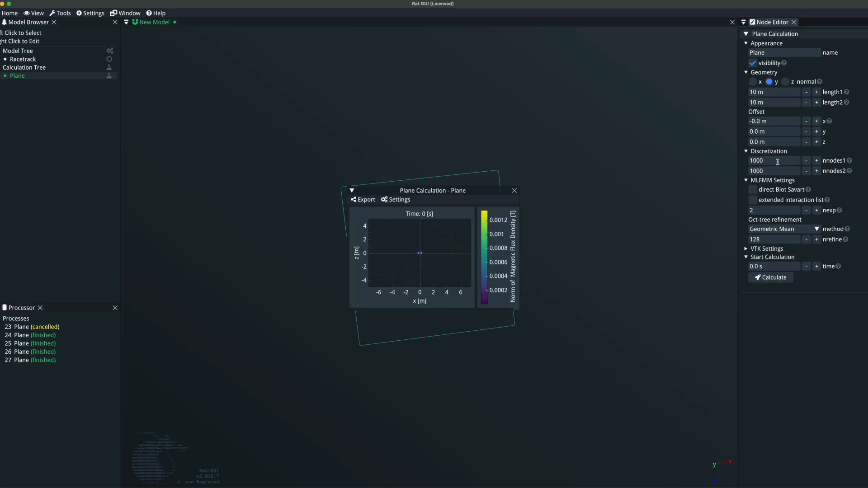
Dock the plane calculation results in the main viewing area and enable the heatmap plot.
drag(482, 194, 308, 282)
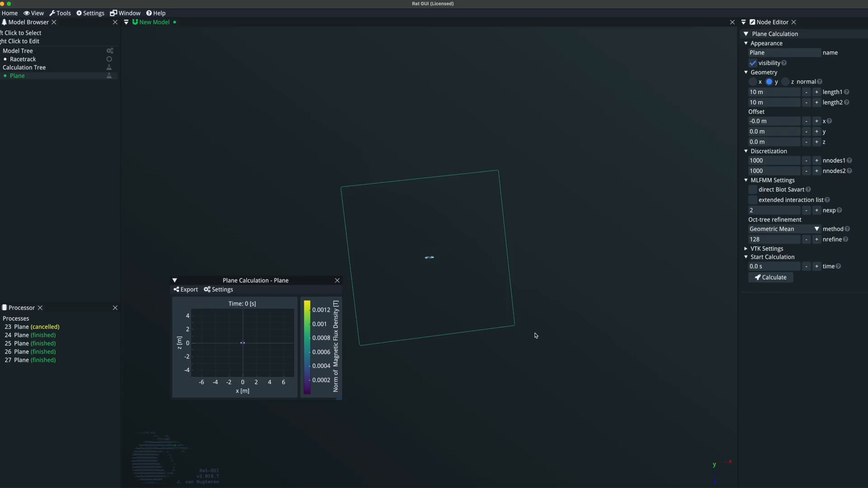
drag(291, 280, 436, 255)
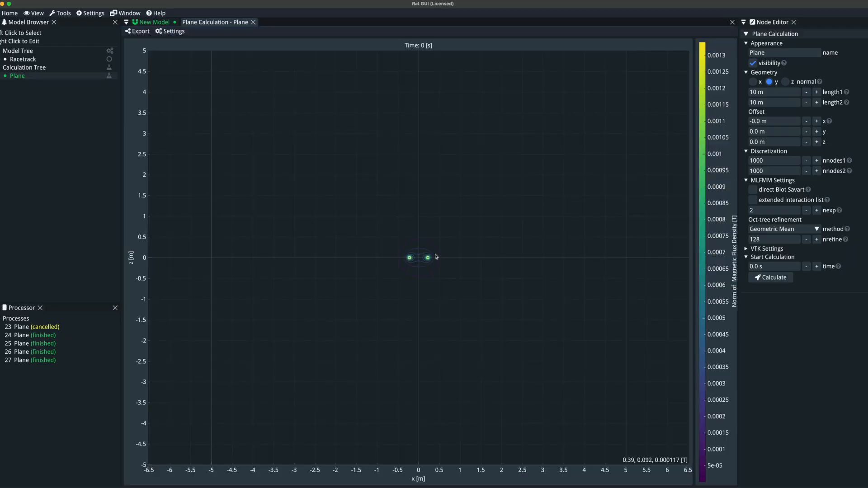
click(177, 33)
mouse_move(186, 62)
click(239, 59)
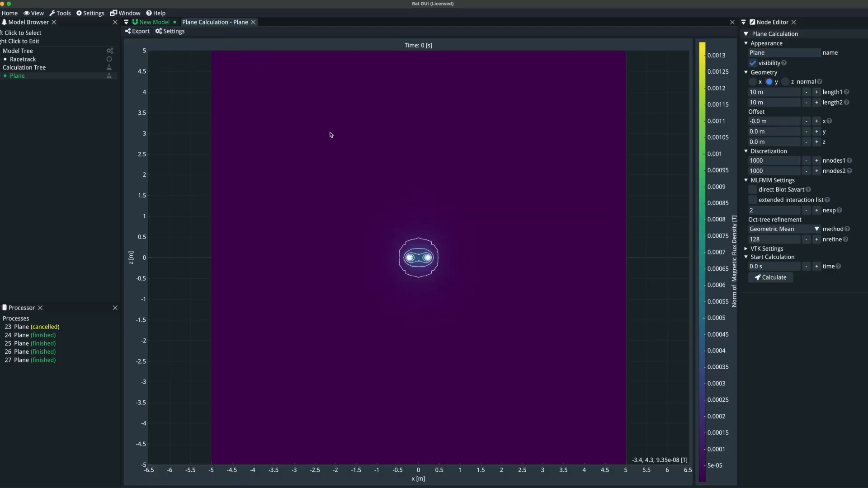
Lower the colour scale maximum of the flux density plot to 0.0001 T, then further to 1e-05 T, and inspect the field.
right_click(702, 376)
click(727, 427)
text(0.0001)
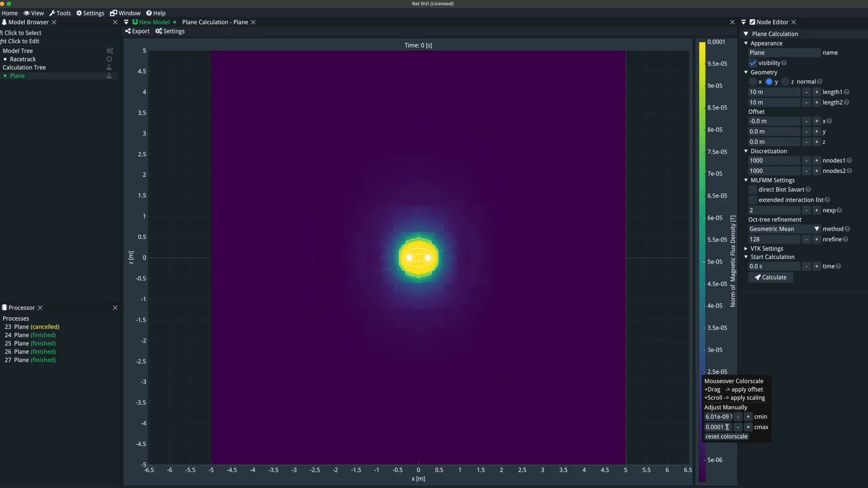
key(Return)
click(729, 428)
click(728, 427)
text(0)
key(Return)
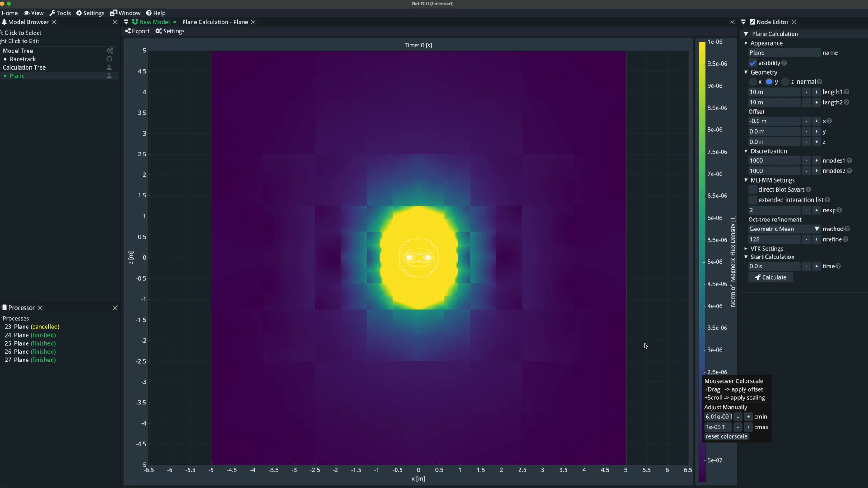
click(737, 358)
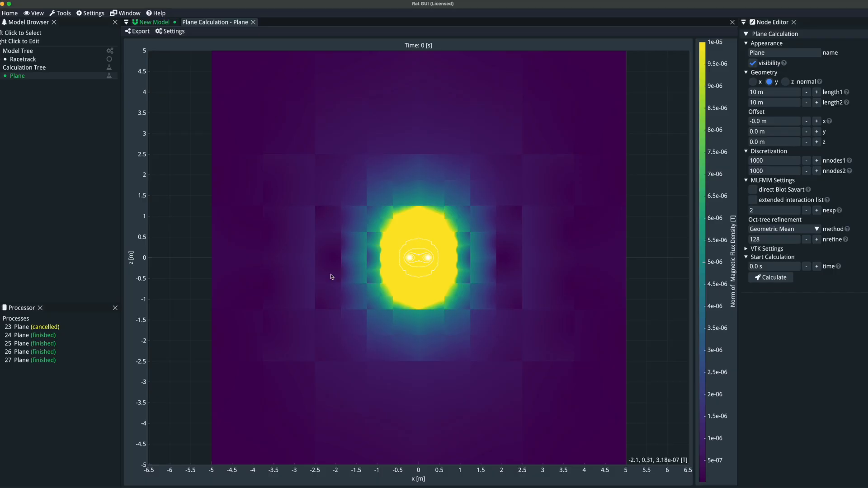
scroll(352, 243, up, 3)
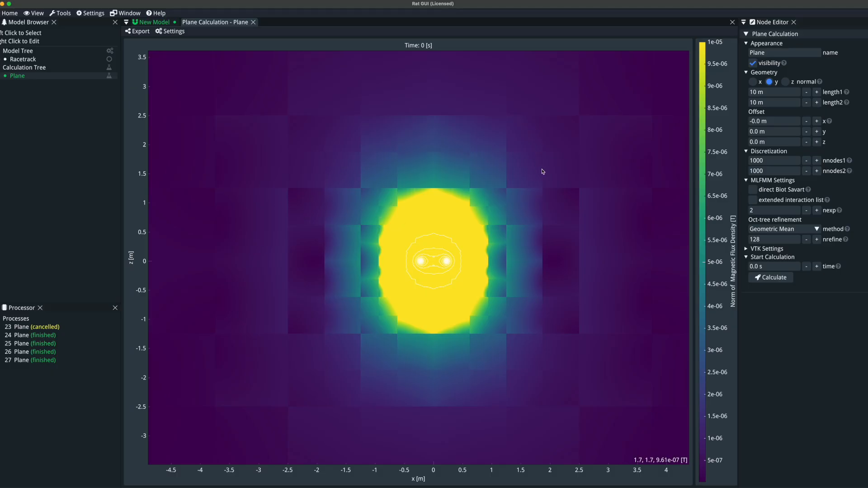
Close the result plot, enable the extended interaction list, set nexp to 5 and rerun the plane calculation.
click(253, 22)
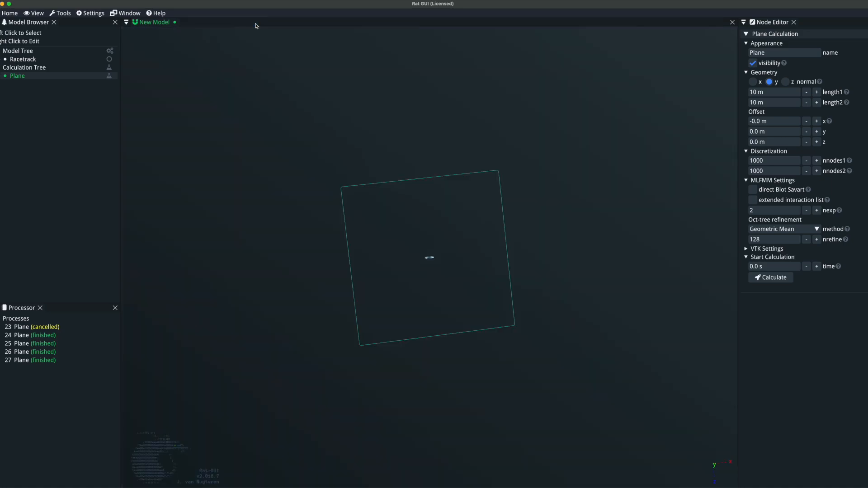
click(759, 202)
click(762, 210)
text(5)
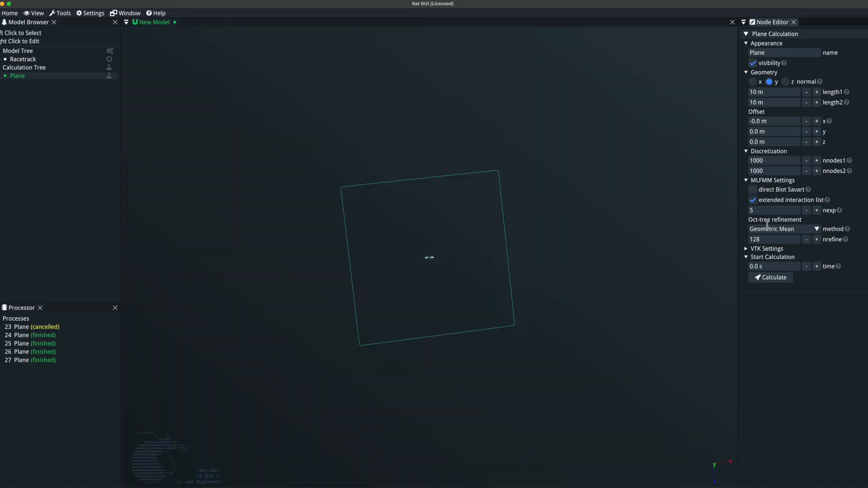
click(773, 278)
click(50, 372)
Dock the new plane results in the main viewing area and set the colour scale maximum to 1e-05 T.
drag(412, 194, 426, 255)
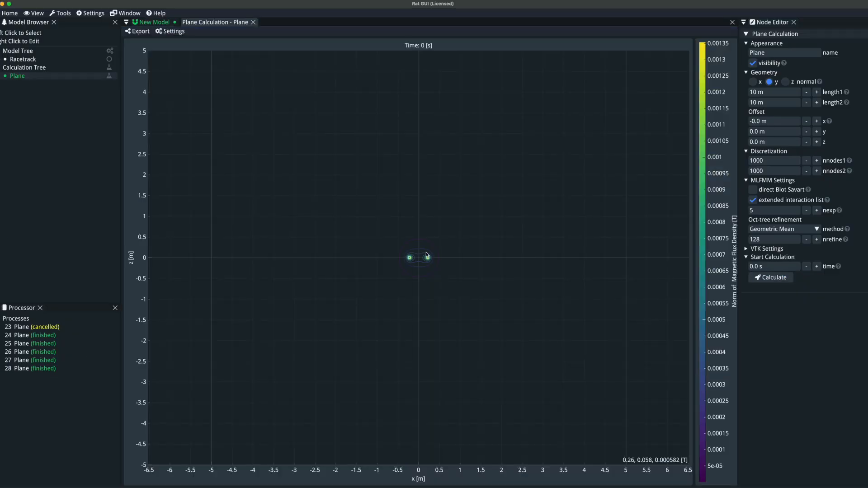
right_click(703, 229)
double_click(723, 280)
text(0.0000)
text(1e-05 T)
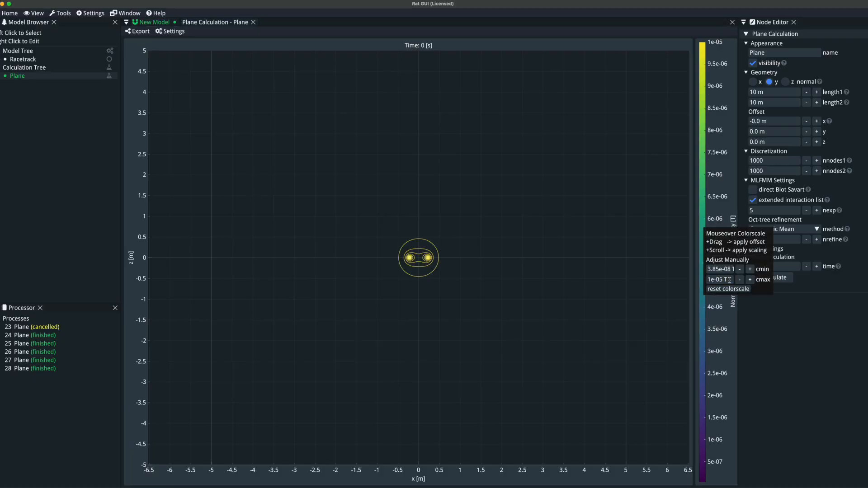
Enable the heatmap for the recalculated plane and inspect the field around the coil up close.
click(169, 32)
click(169, 33)
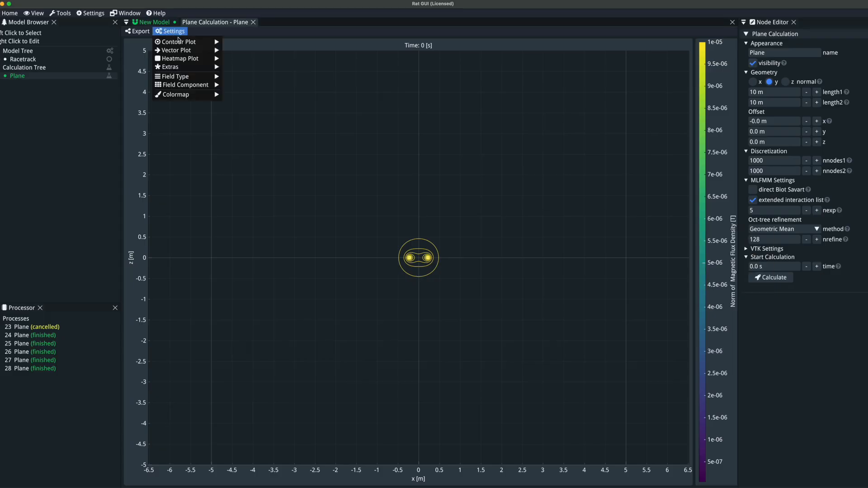
mouse_move(208, 58)
click(235, 59)
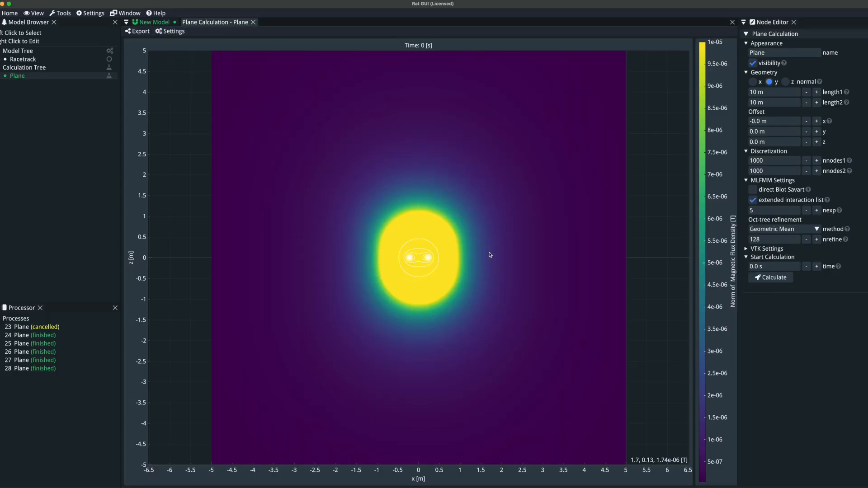
scroll(386, 250, up, 2)
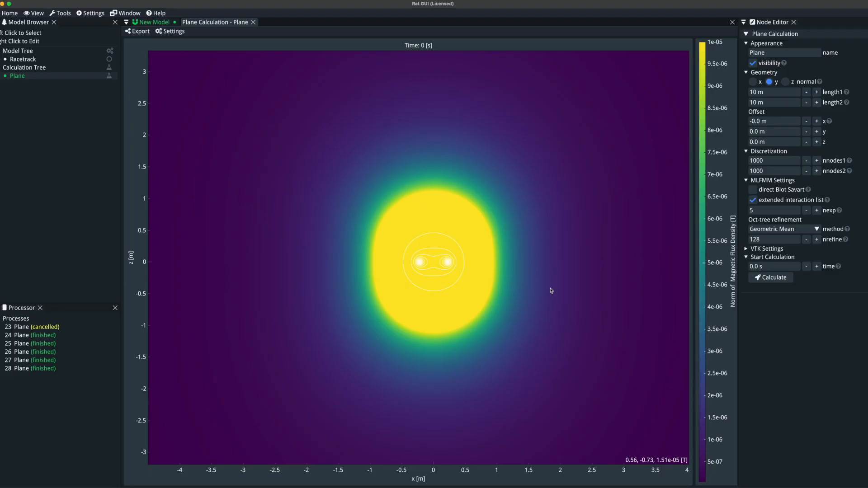
Close the result plot and set the plane's oct-tree refinement method to Both.
mouse_move(840, 211)
click(253, 23)
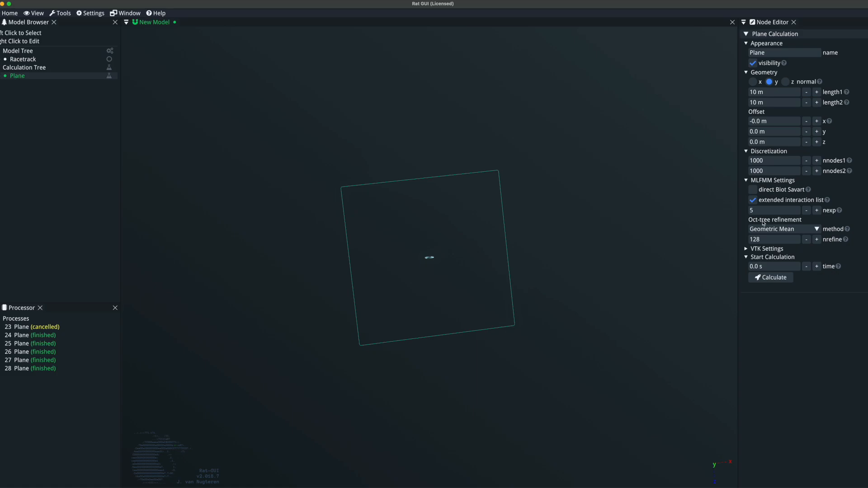
mouse_move(846, 242)
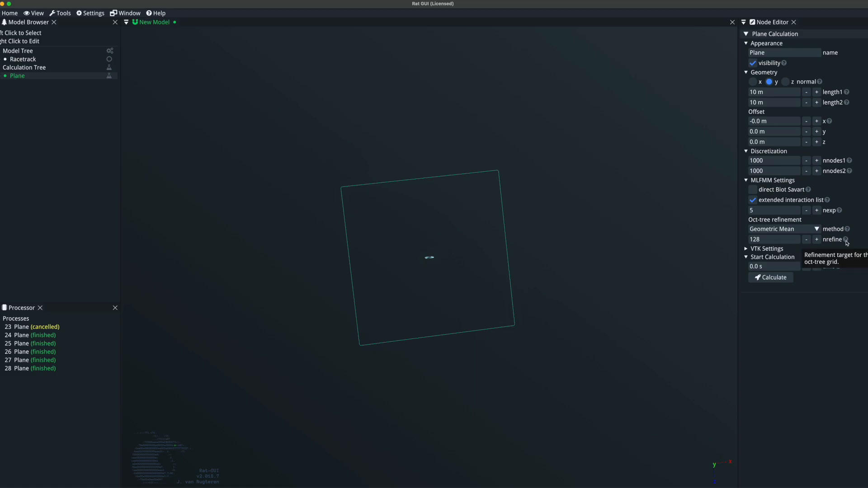
click(798, 240)
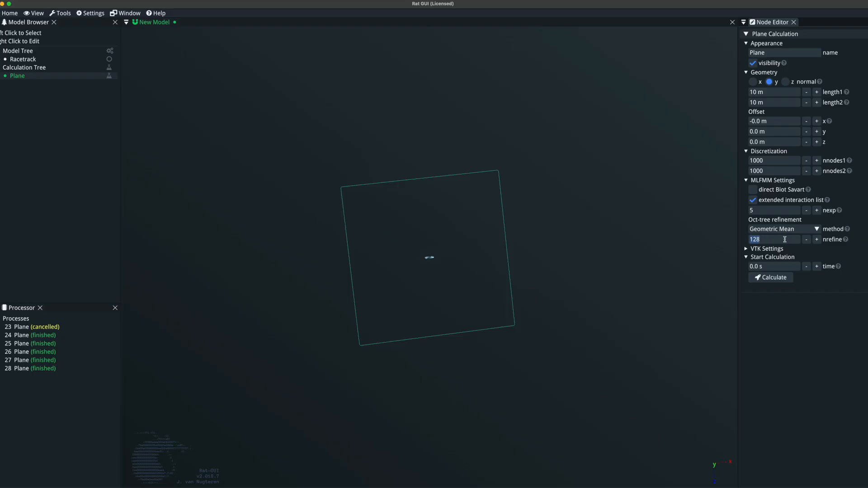
click(817, 229)
click(817, 230)
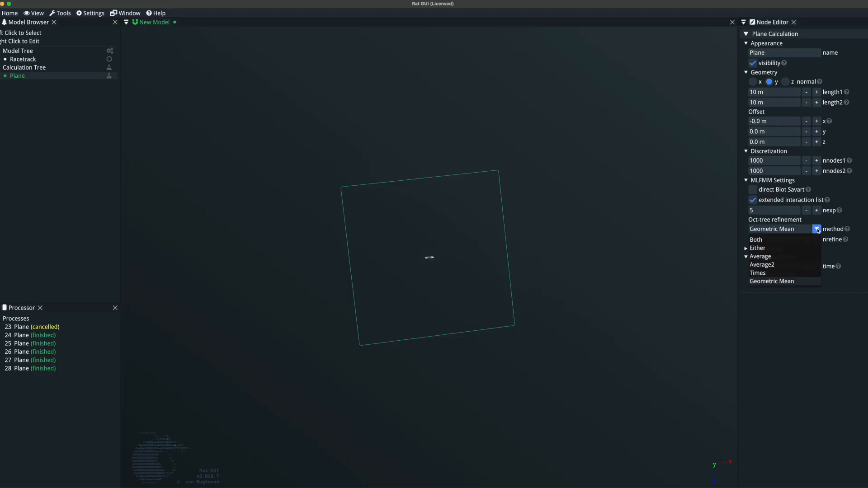
click(783, 240)
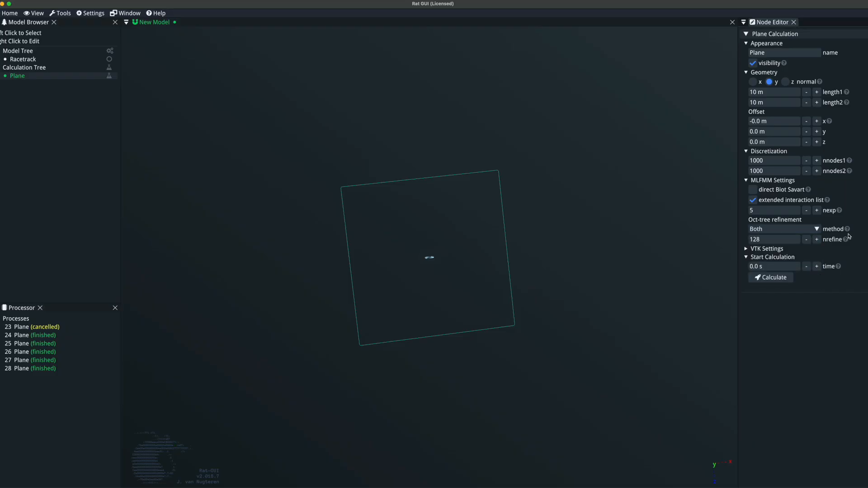
Try the Either option as the plane's oct-tree refinement method and look through the other available methods.
click(772, 229)
click(763, 249)
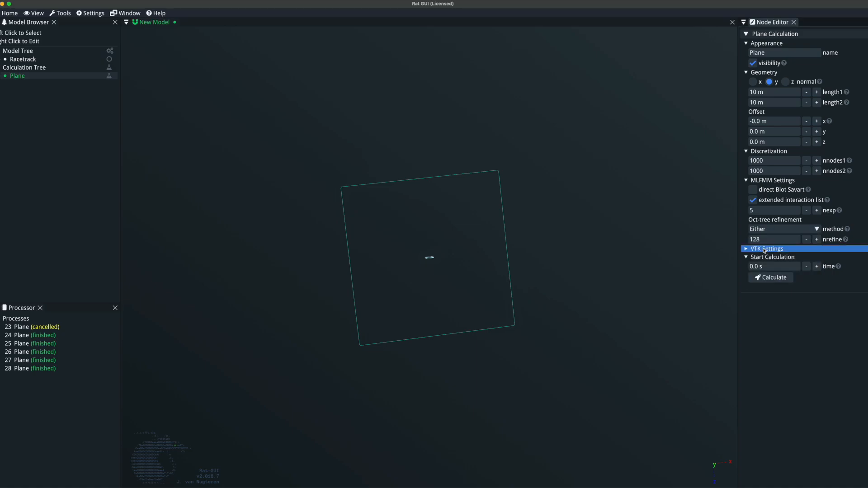
click(818, 230)
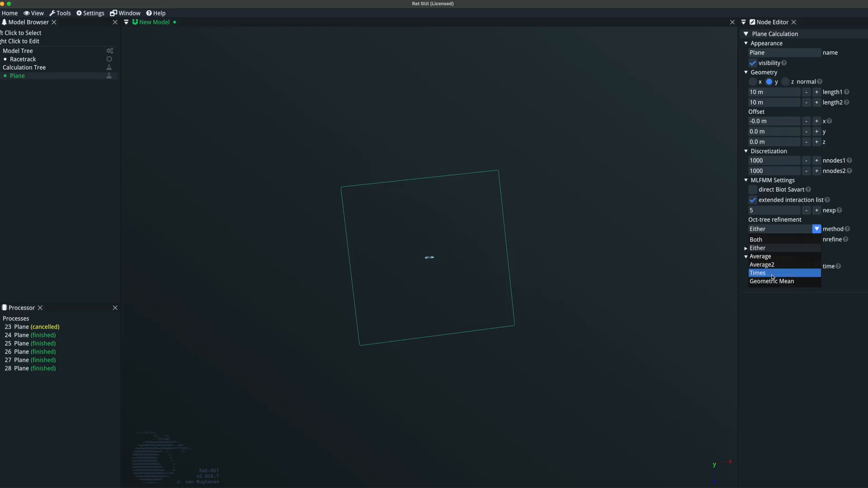
click(857, 266)
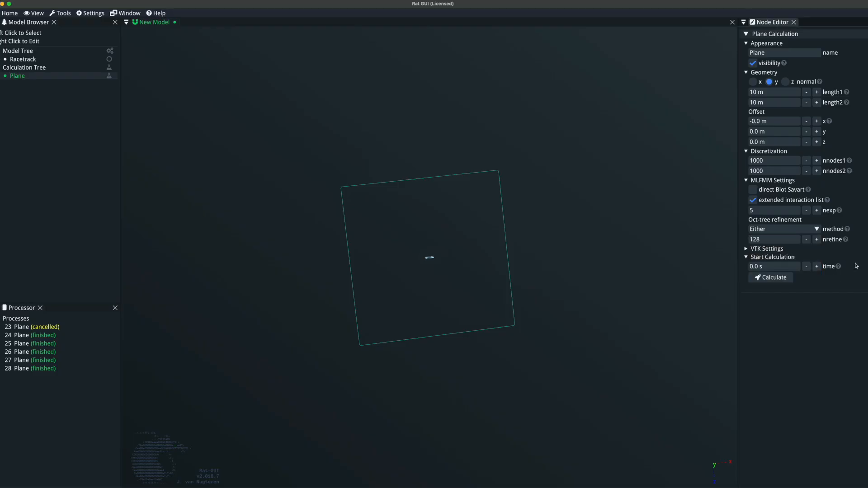
Set the plane's oct-tree refinement method to Geometric Mean.
click(822, 231)
click(785, 284)
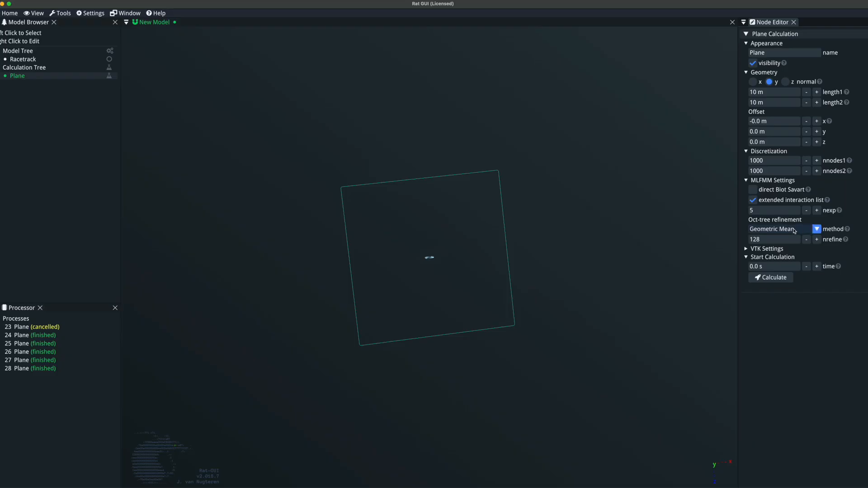
click(776, 240)
Open the log of process 28, dock it beside the model view and read its MLFMM setup and grid refinement sections.
right_click(39, 370)
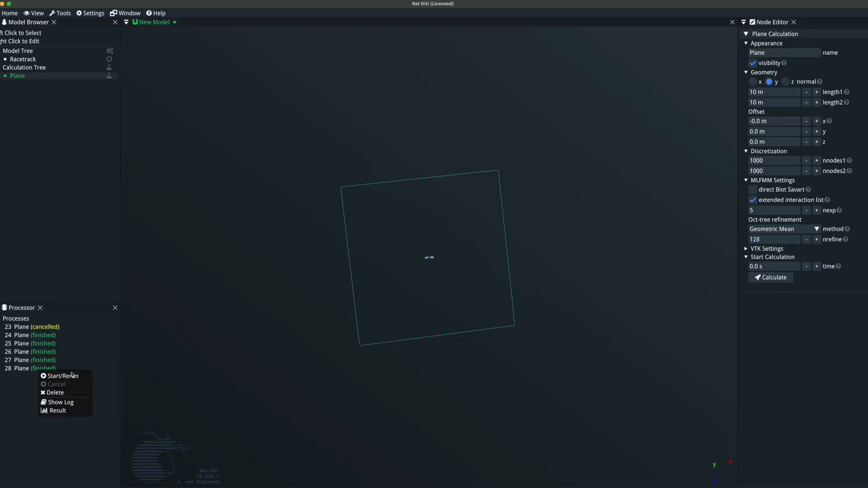
click(58, 402)
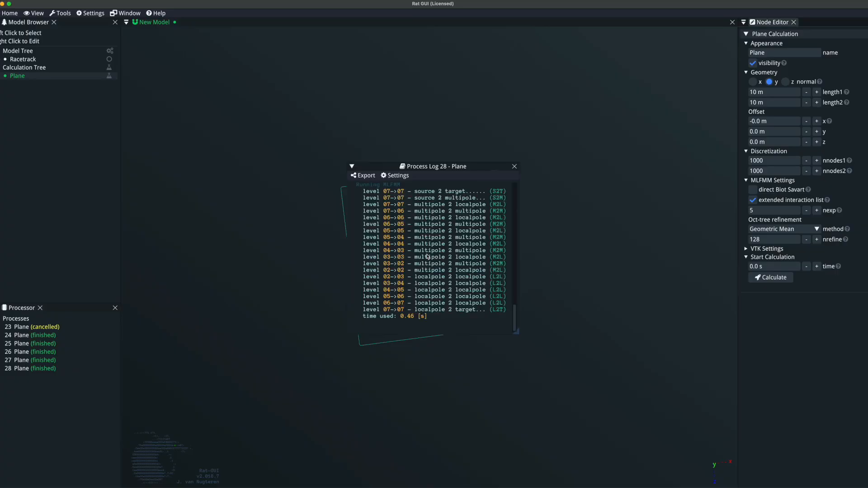
scroll(427, 256, up, 10)
drag(458, 174, 455, 253)
drag(564, 237, 475, 234)
scroll(646, 155, up, 10)
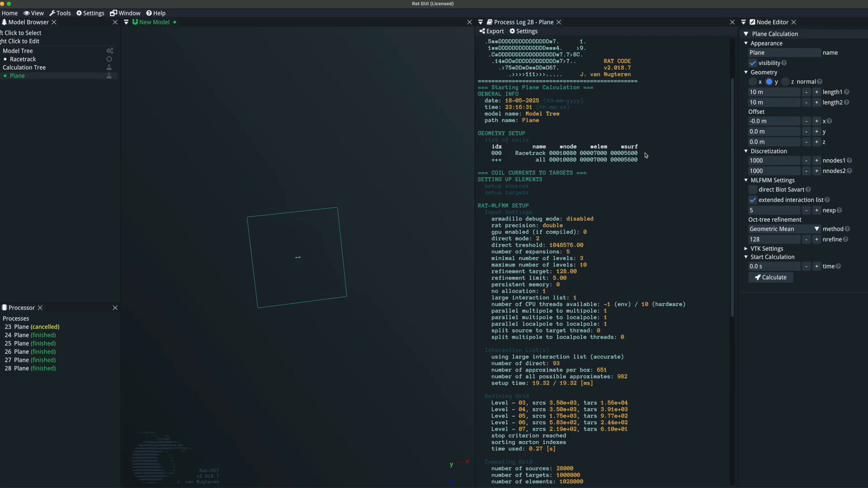
scroll(612, 233, down, 8)
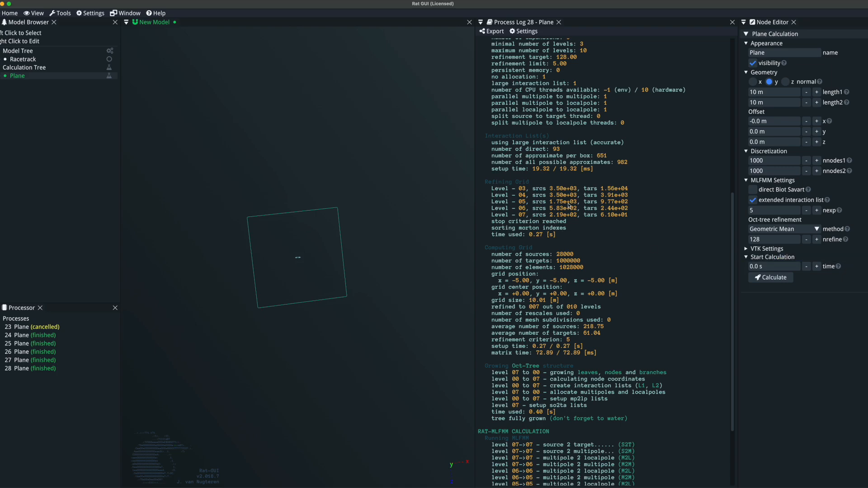
Set nrefine to 50, rerun the plane calculation and dock the new process log alongside the log of process 28.
click(775, 240)
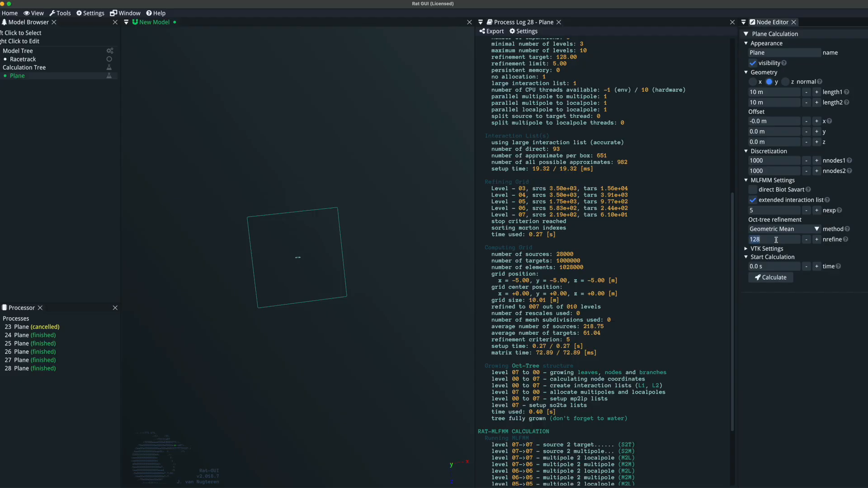
text(50)
click(774, 278)
right_click(52, 377)
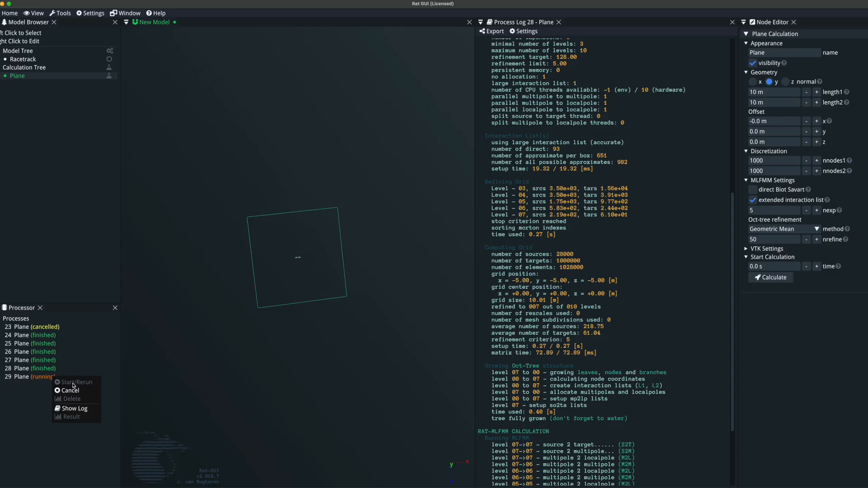
click(75, 409)
drag(485, 166, 606, 256)
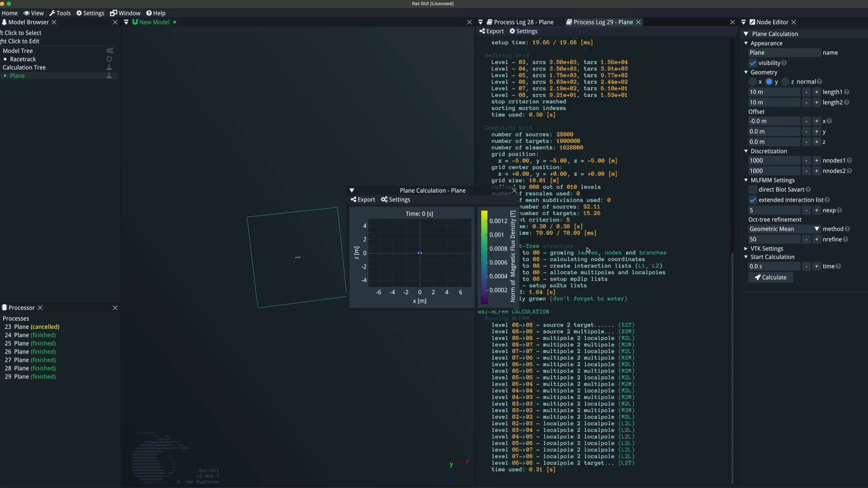
Move the result plot clear of the process 29 log and examine the log's refinement levels and timings.
drag(484, 196, 352, 201)
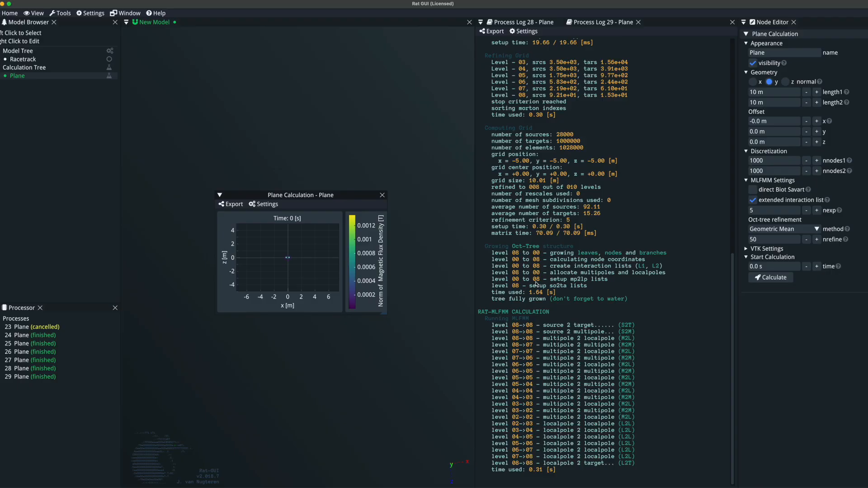
scroll(552, 283, up, 7)
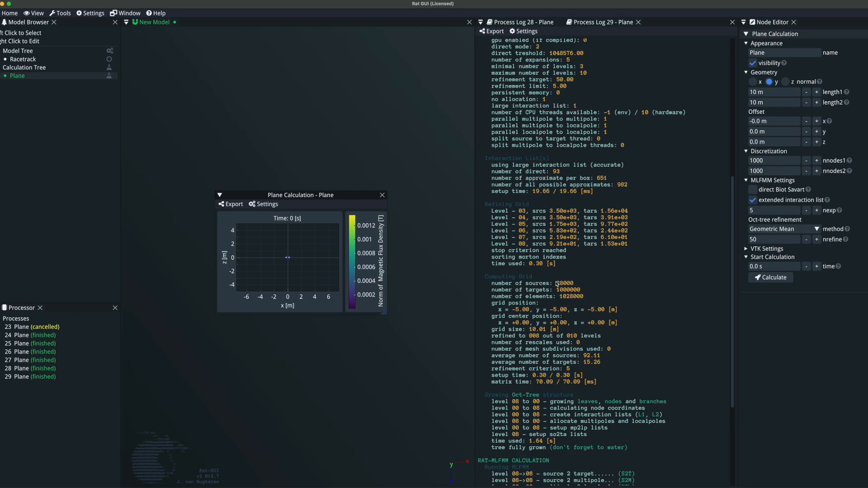
scroll(556, 283, down, 7)
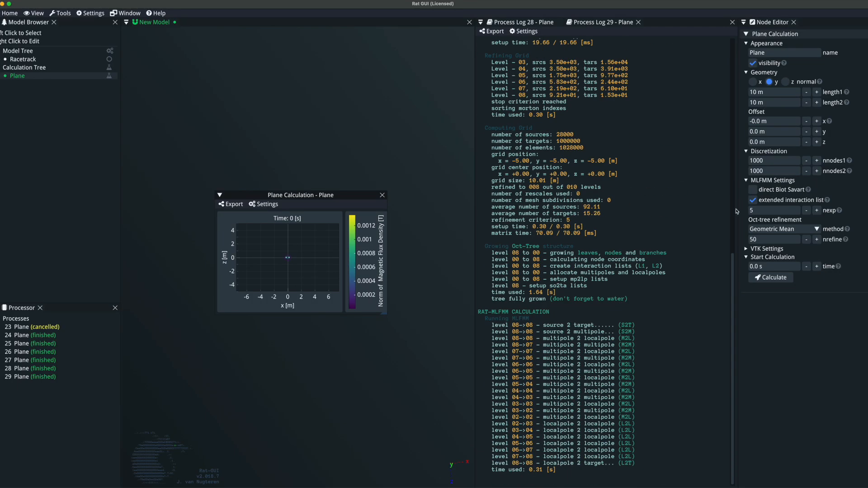
Close the process 29 log and set the plane's nrefine to 128.
click(638, 22)
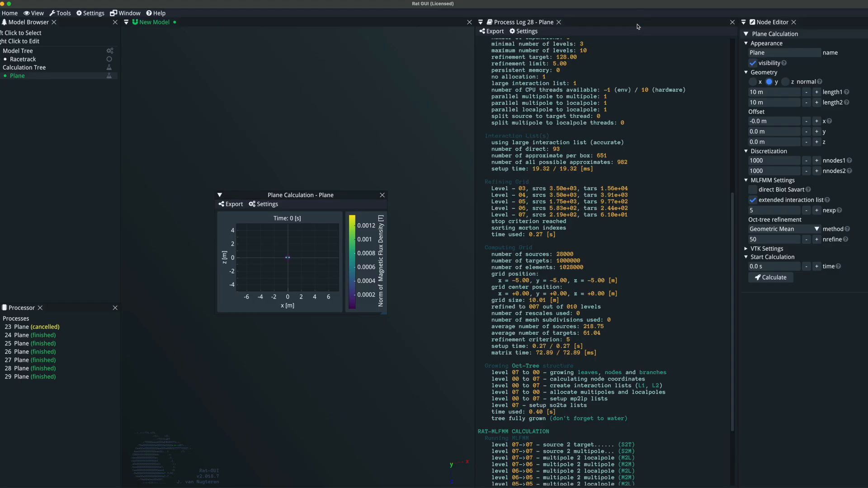
click(774, 239)
text(128)
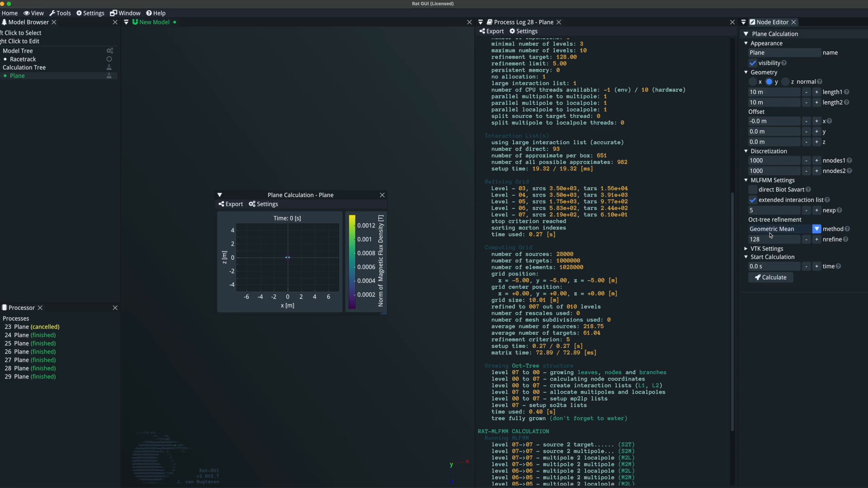
Examine the MLFMM calculation stages, grid refinement levels and timings in the process 28 log.
scroll(631, 349, down, 3)
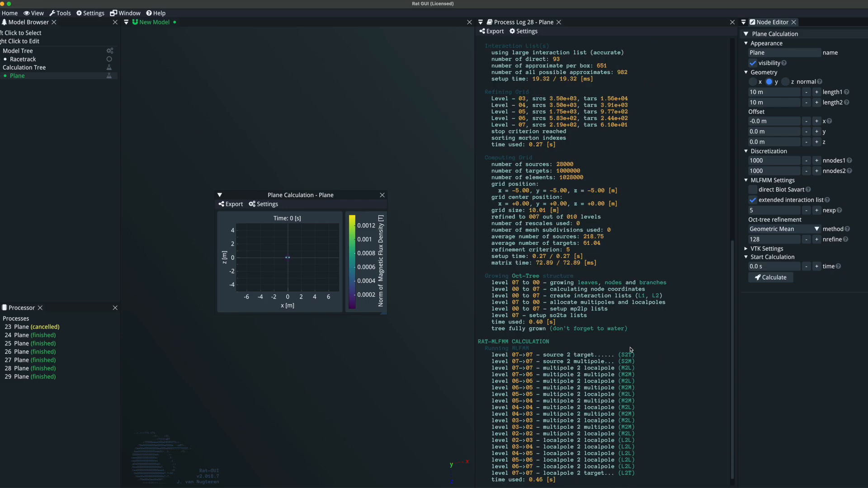
scroll(655, 351, down, 1)
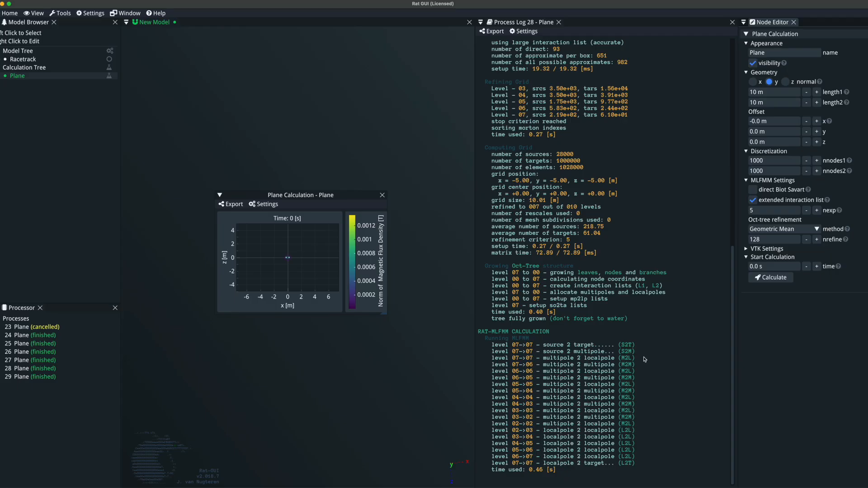
scroll(644, 359, up, 5)
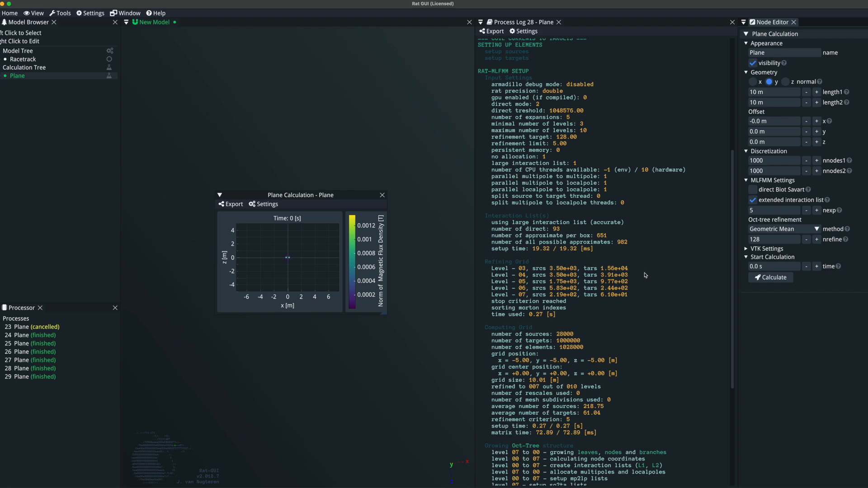
scroll(645, 275, down, 5)
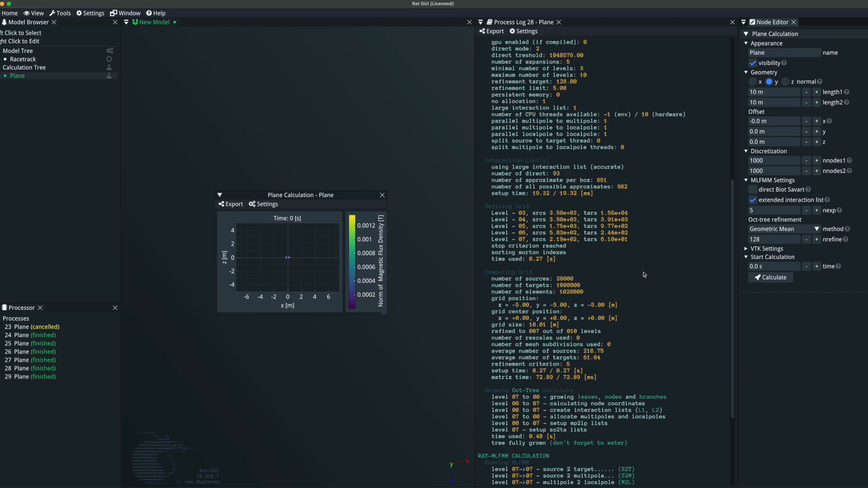
Close the plane result plot and the process 28 log, leaving the extended interaction list enabled.
click(382, 195)
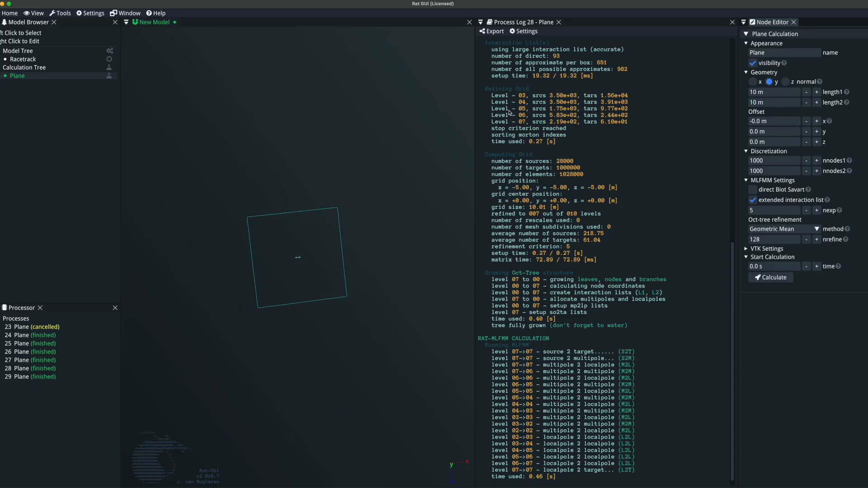
click(559, 22)
click(753, 200)
click(754, 201)
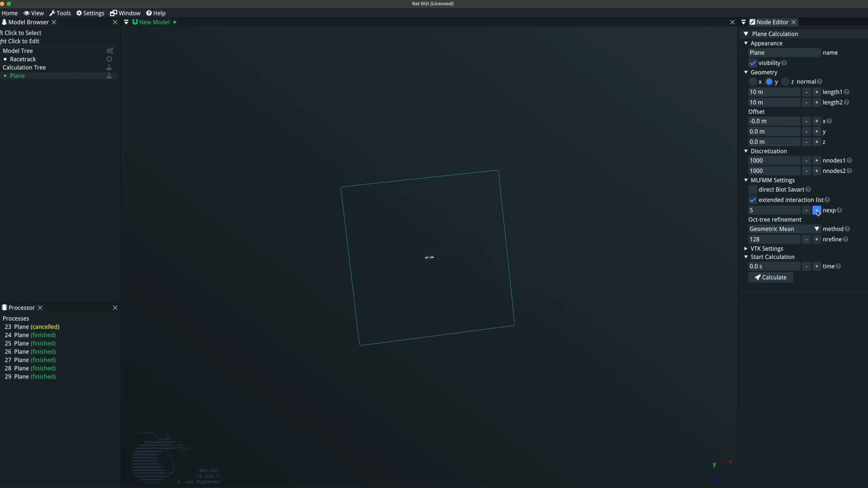
Add a cylindrical harmonics calculation to the calculation tree.
right_click(42, 69)
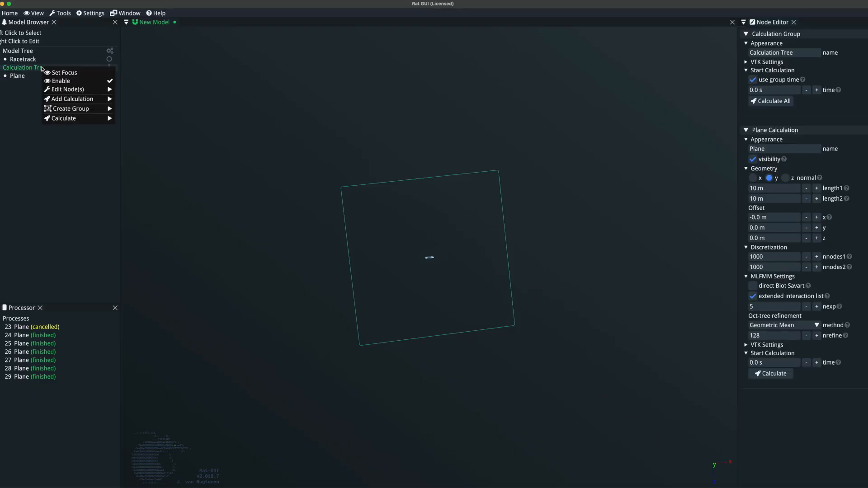
mouse_move(76, 99)
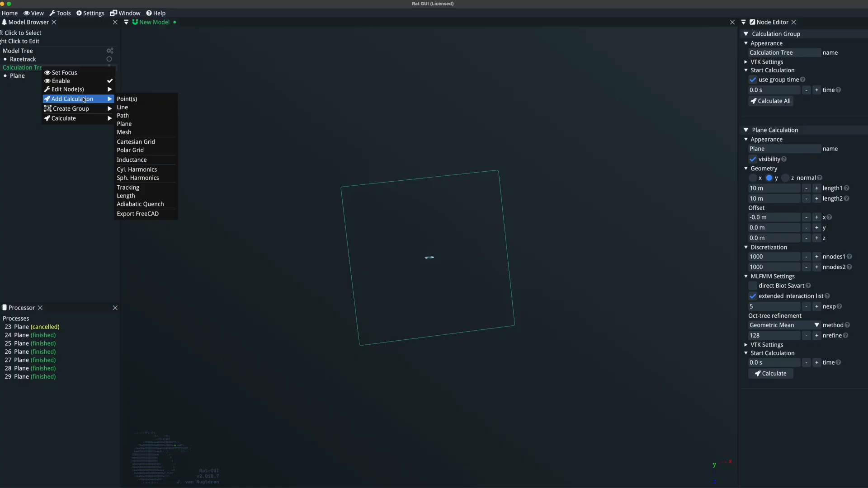
click(144, 169)
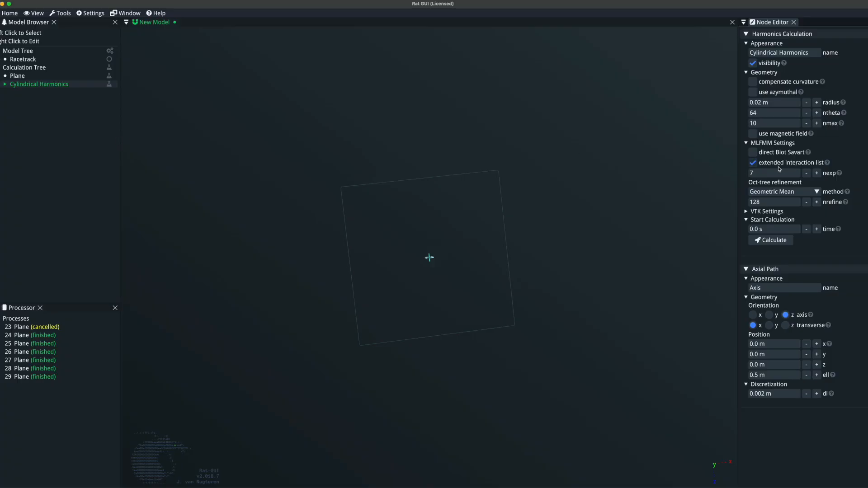
Compare the MLFMM settings of the plane and cylindrical harmonics calculations and inspect the harmonics cylinder inside the coil.
click(17, 75)
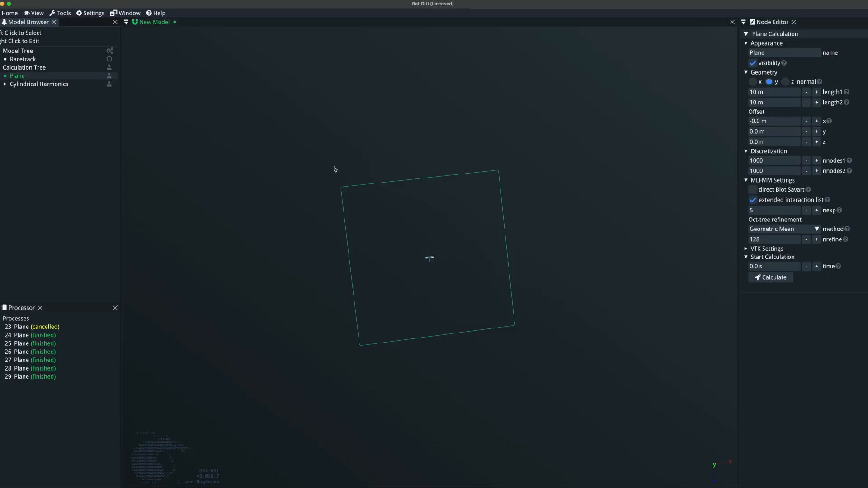
click(57, 85)
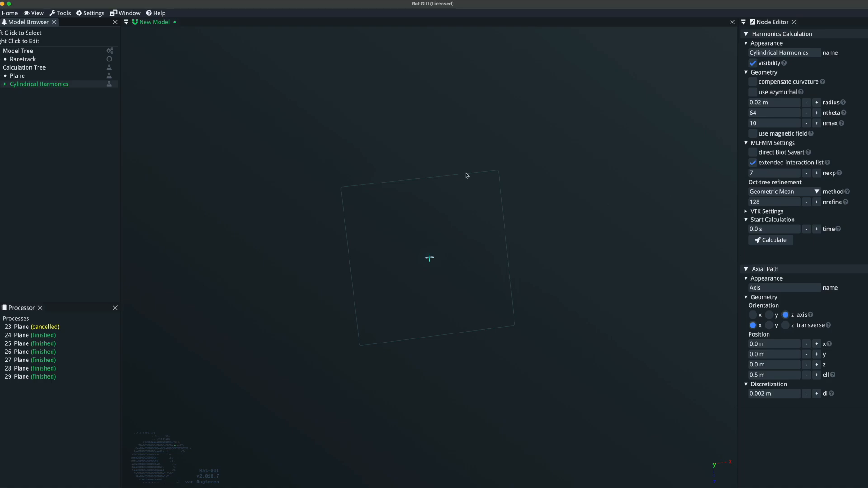
scroll(445, 223, up, 10)
drag(490, 211, 510, 117)
drag(498, 169, 505, 129)
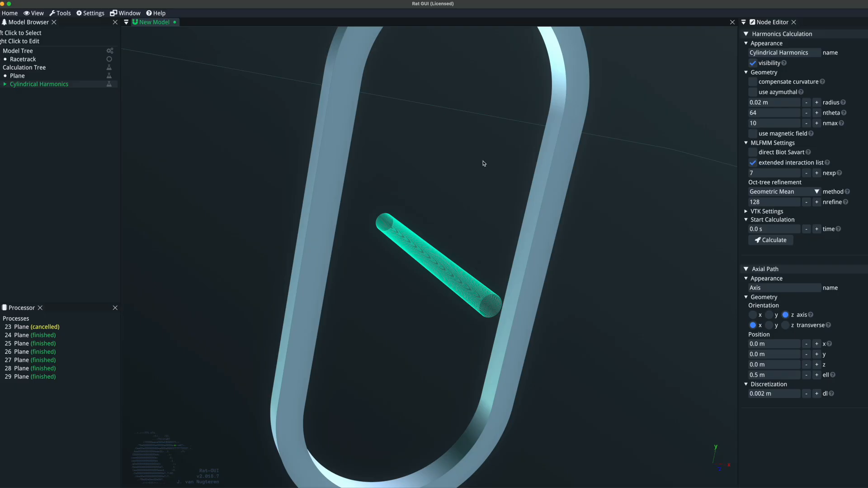
Add a mesh calculation to the calculation tree.
right_click(50, 68)
mouse_move(115, 104)
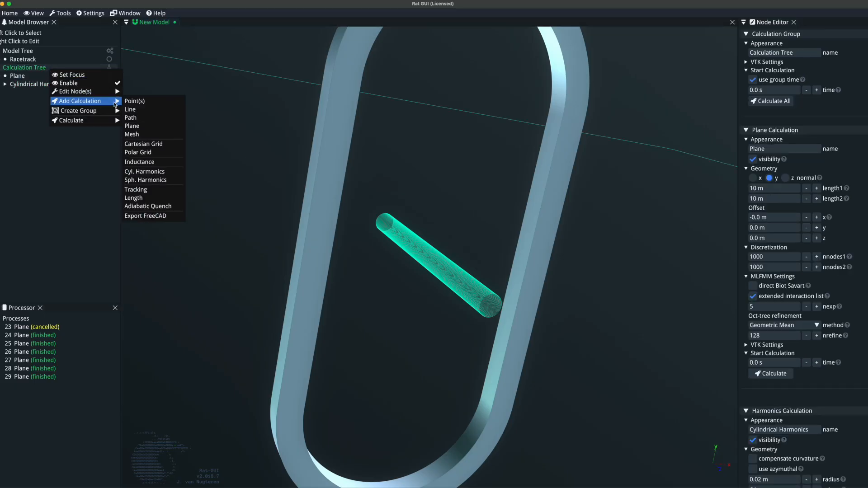
click(132, 135)
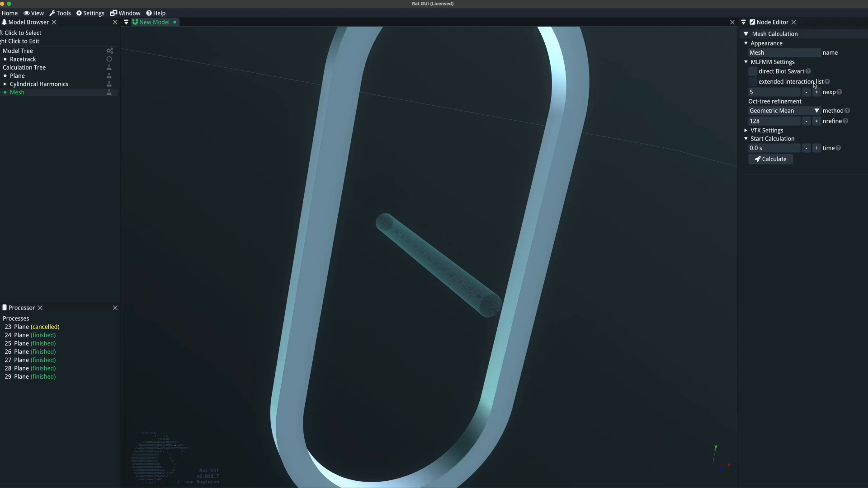
Inspect the coil from several angles and compare the MLFMM settings of the mesh, cylindrical harmonics and plane calculations.
drag(618, 197, 669, 117)
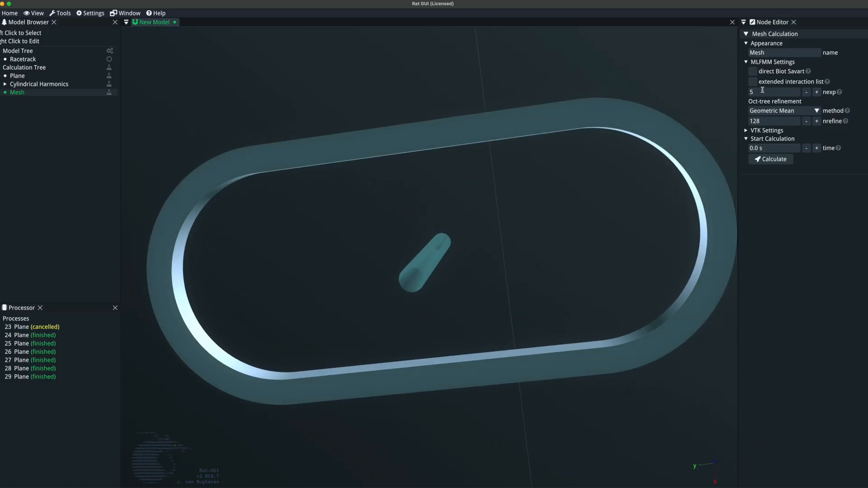
drag(477, 100, 508, 306)
scroll(587, 266, down, 5)
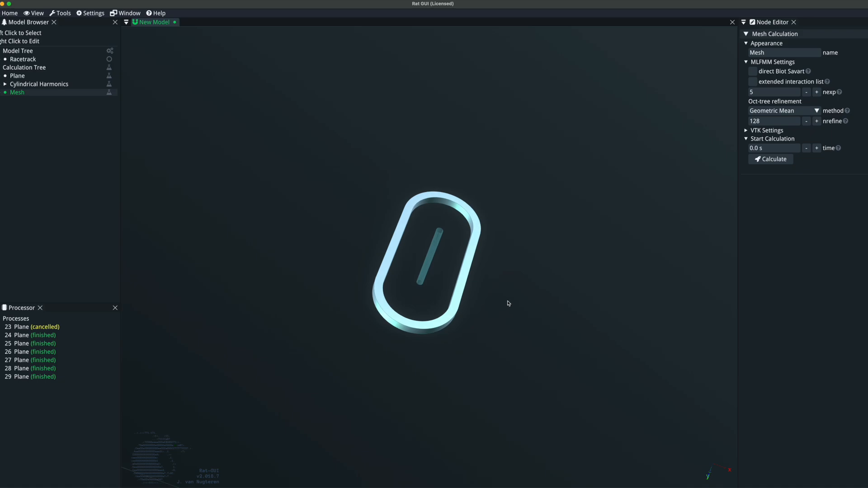
click(41, 84)
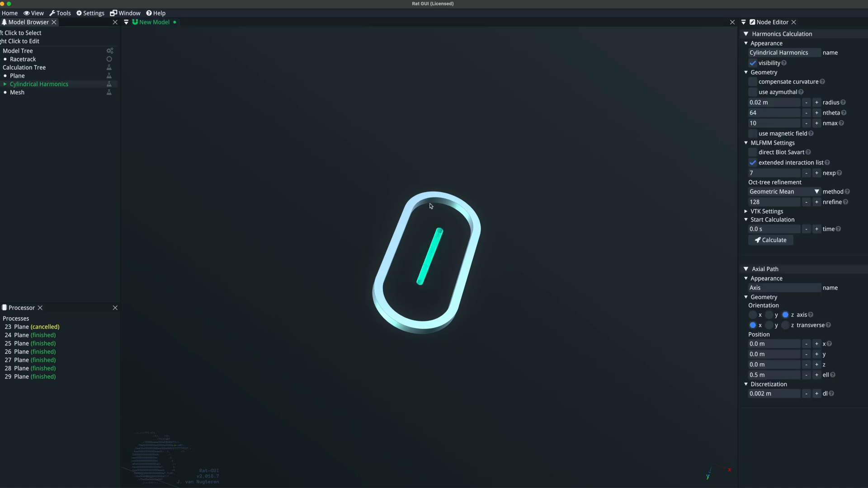
scroll(442, 247, up, 3)
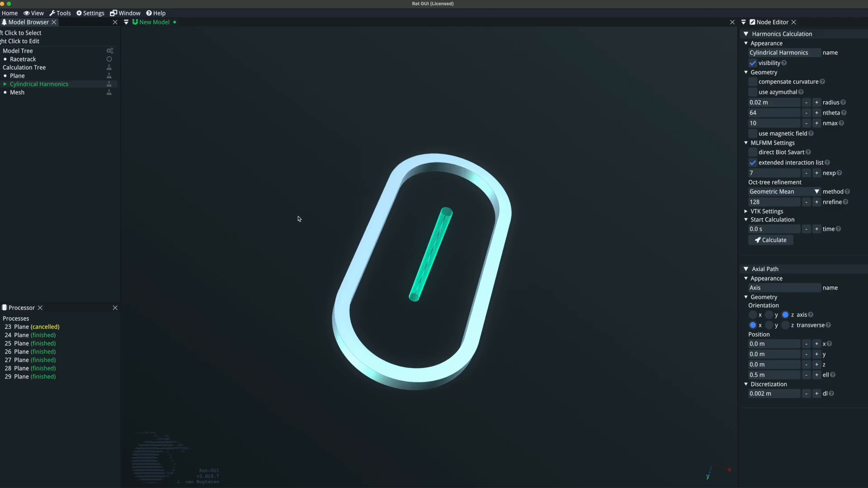
click(41, 75)
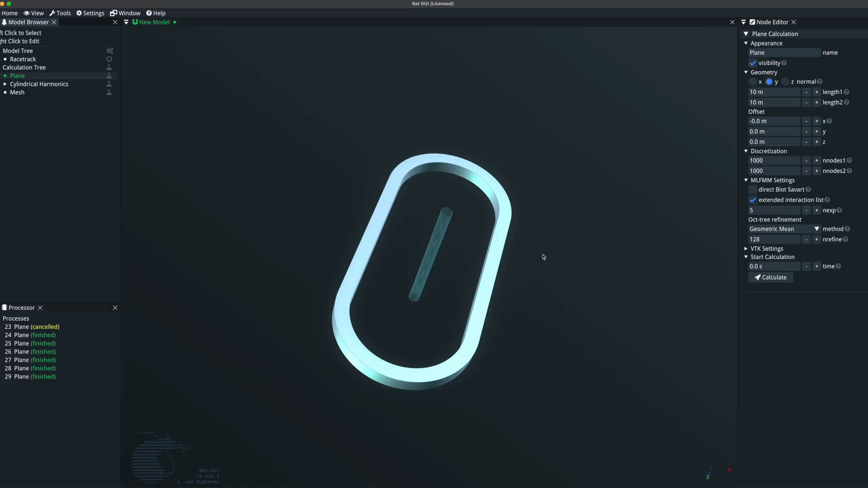
Select the racetrack coil and review its source type descriptions and options, keeping the source type on Auto.
click(361, 266)
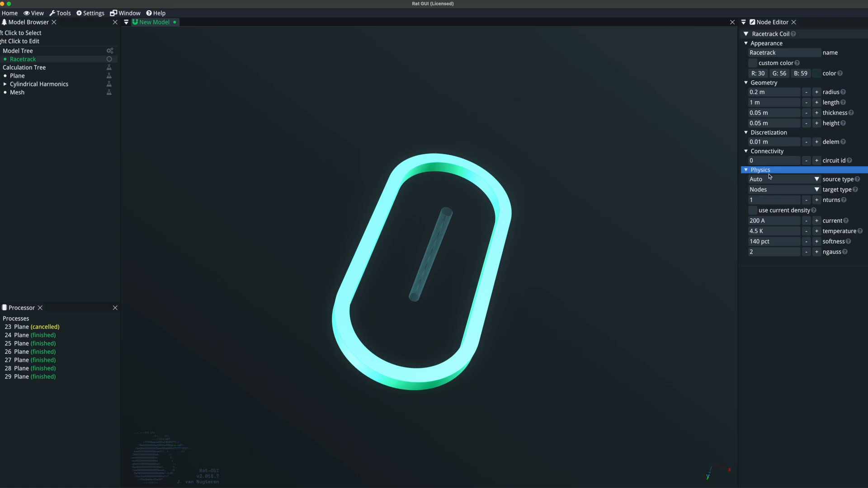
mouse_move(857, 180)
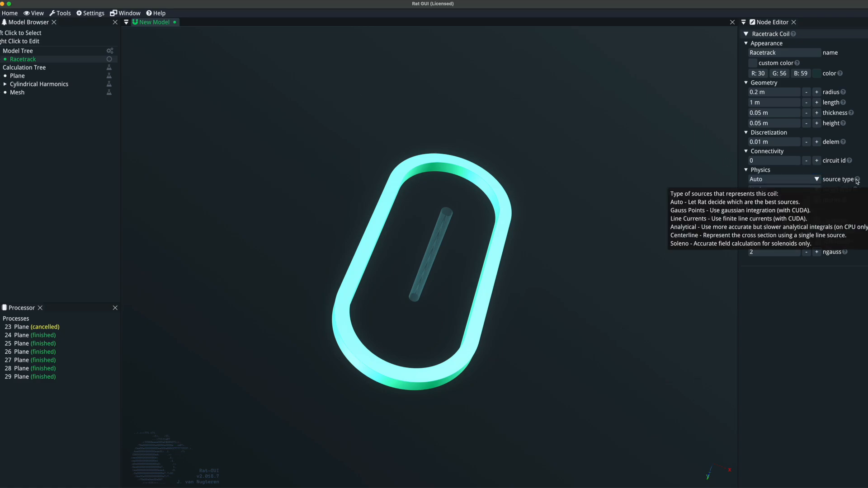
click(816, 180)
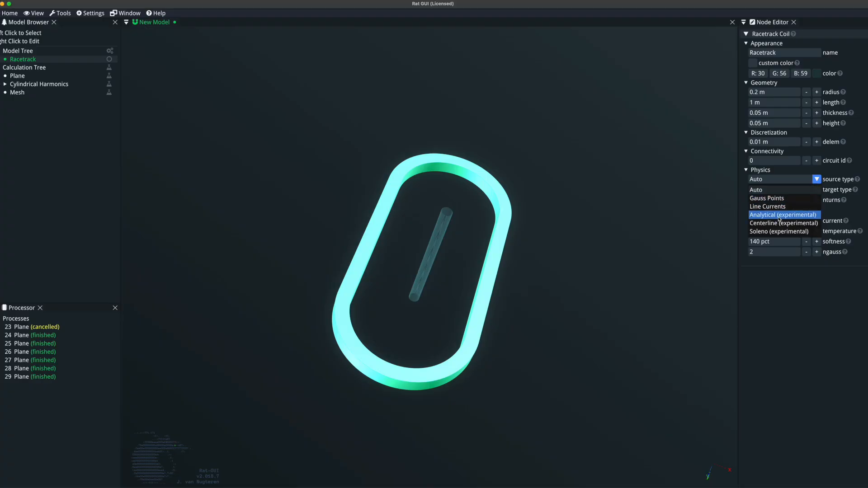
click(809, 189)
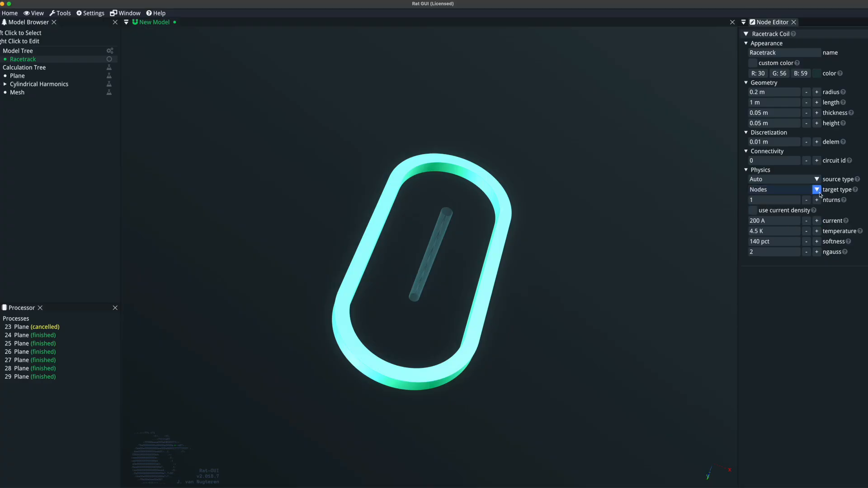